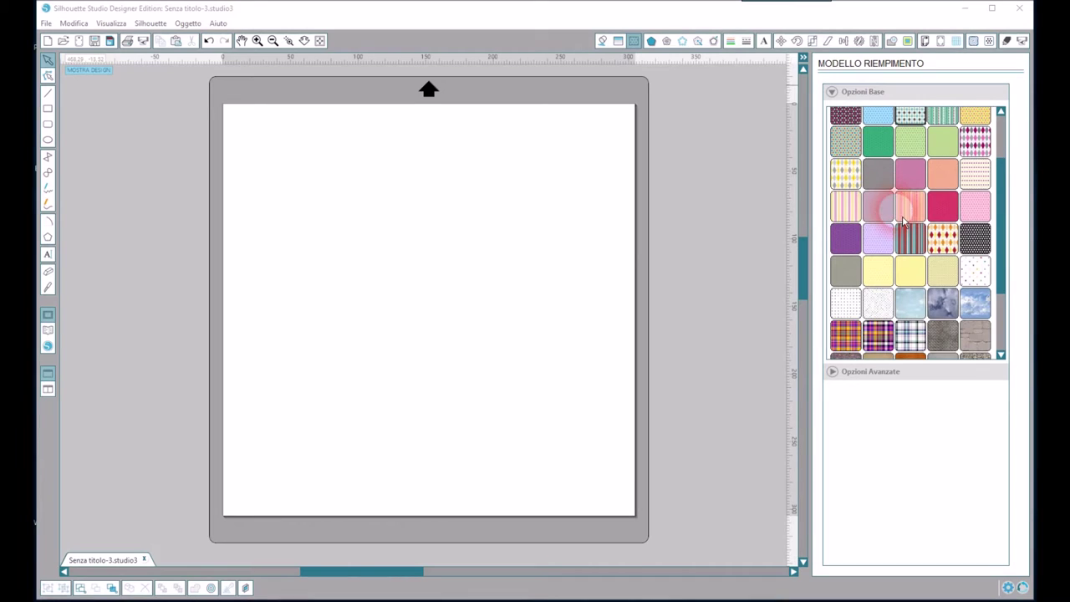
# Draw a rounded rectangle about 160 mm wide and 152 mm high on the page and fill it with the lilac polka-dot pattern
pyautogui.click(63, 142)
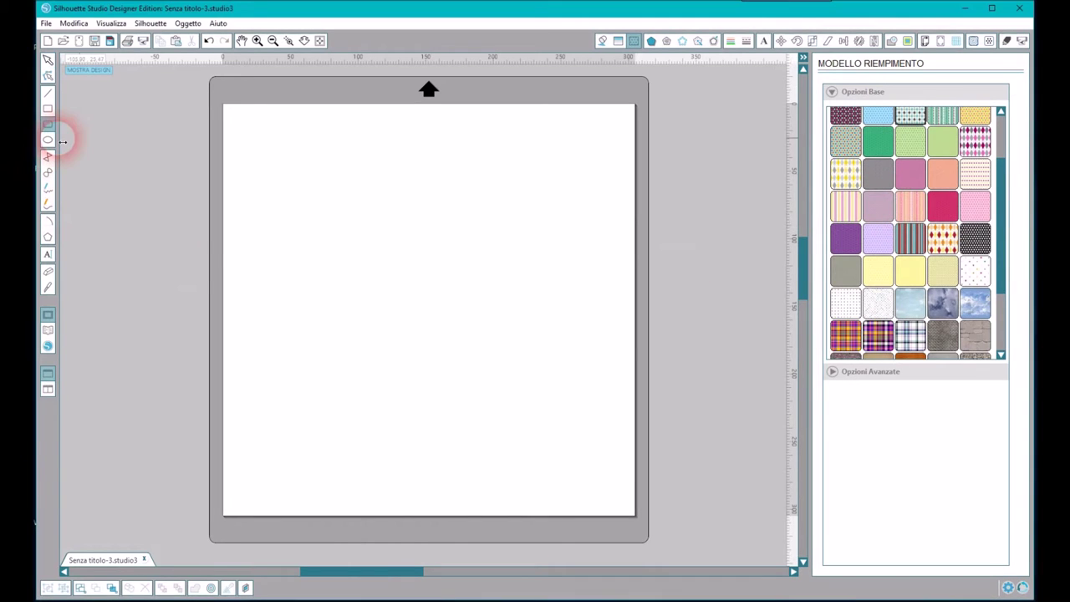
pyautogui.moveTo(323, 188); pyautogui.dragTo(536, 389)
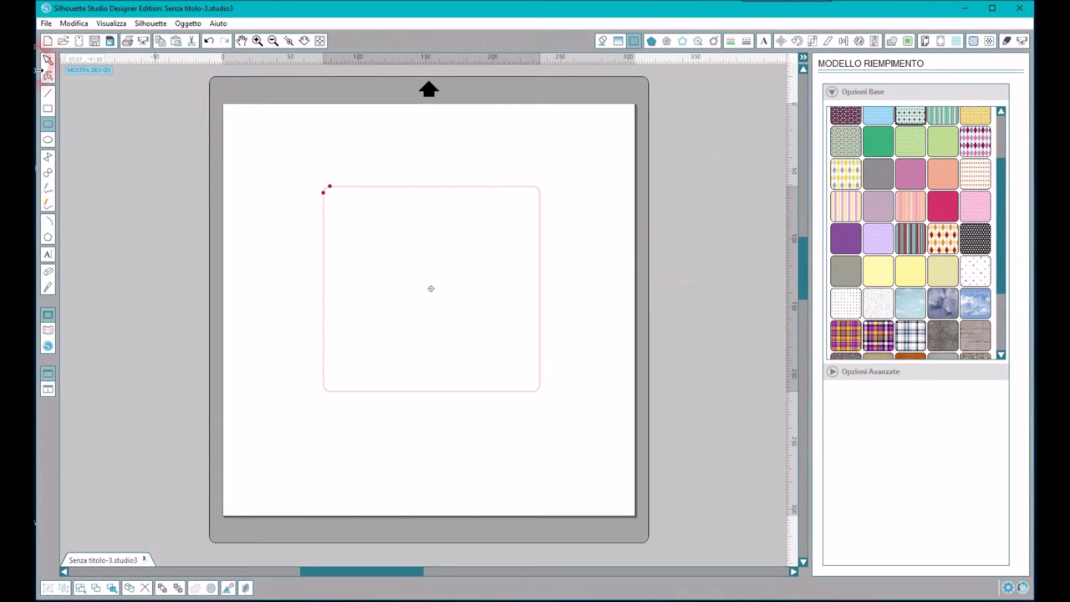
pyautogui.click(61, 64)
pyautogui.click(384, 188)
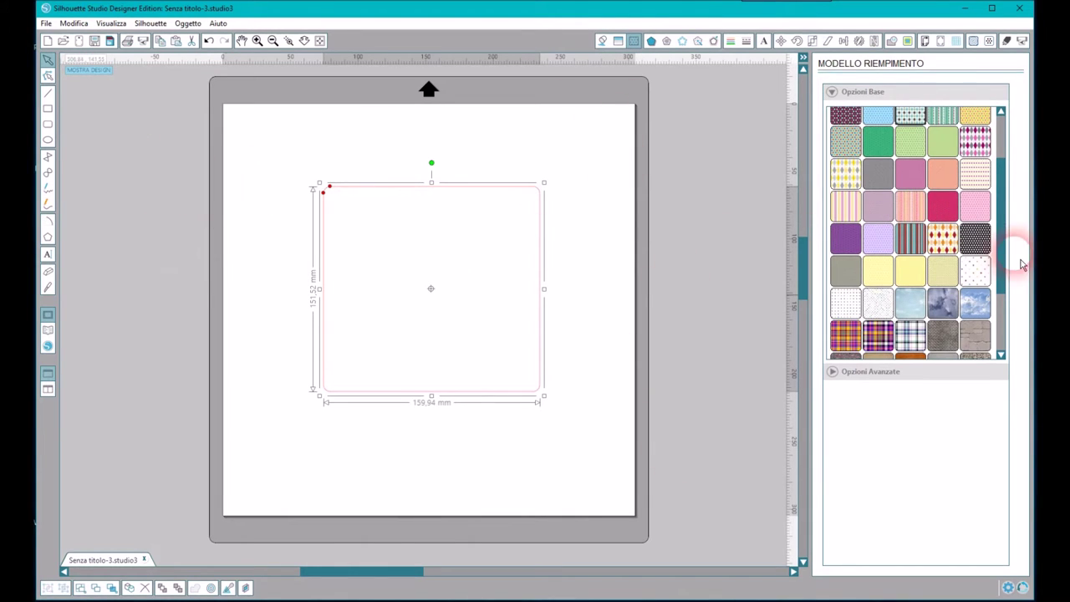
pyautogui.click(888, 246)
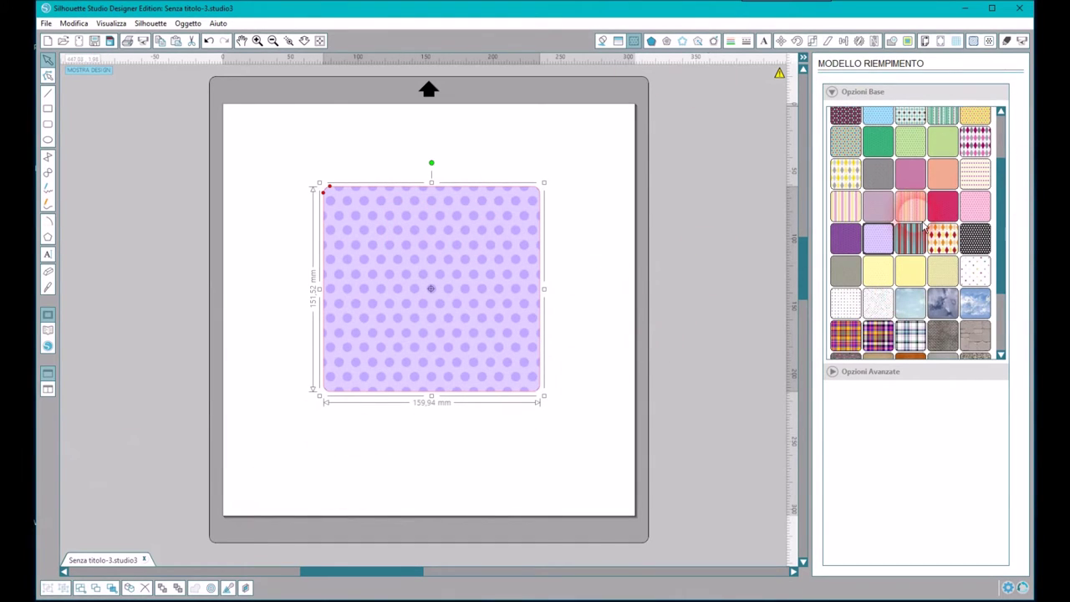
# Look through the remaining fill patterns and delete the polka-dot rectangle from the page
pyautogui.scroll(-3, 928, 234)
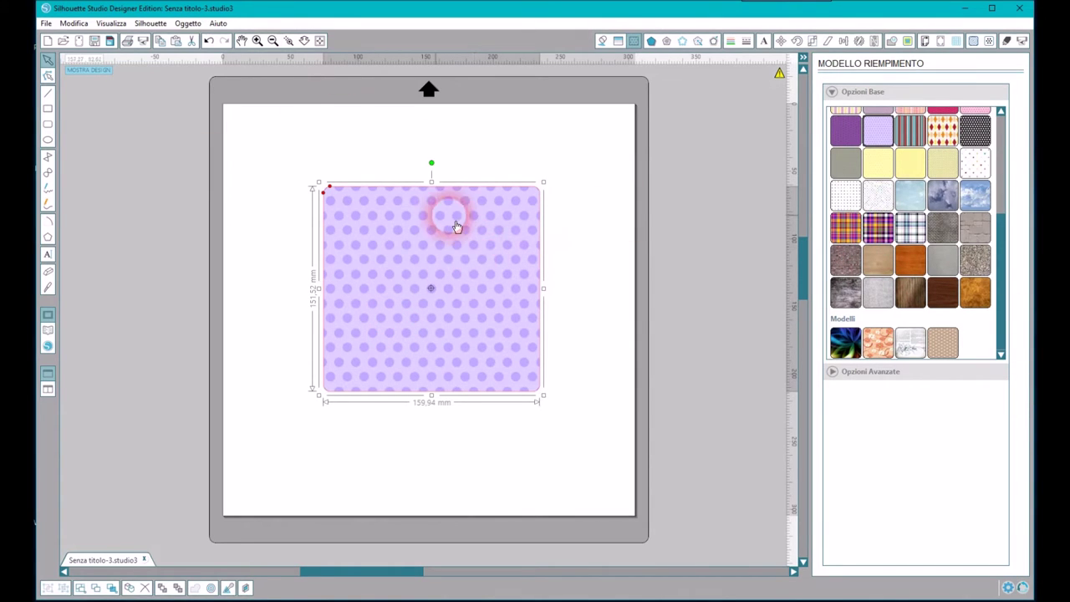
pyautogui.moveTo(478, 226); pyautogui.dragTo(480, 226)
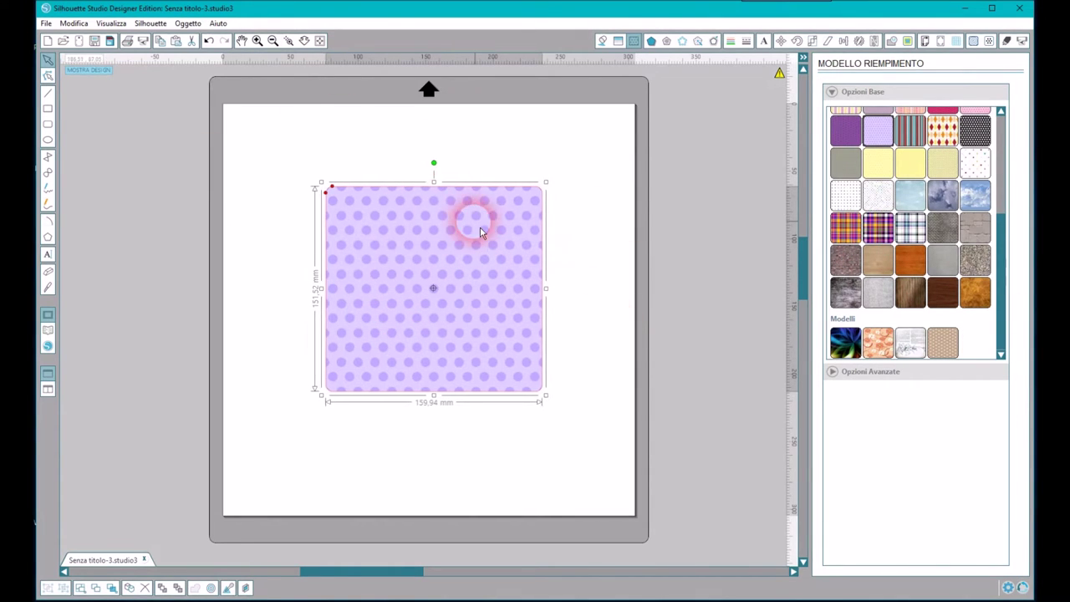
pyautogui.press('Delete')
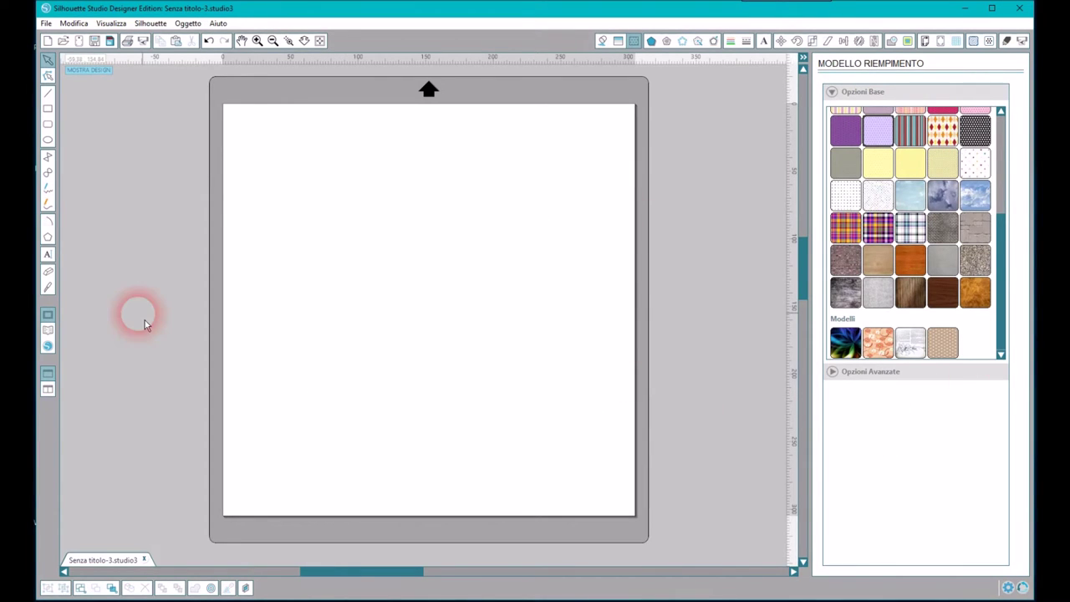
# Switch to File Explorer and preview the images "carta cerche fiorii" and "tem fiori" in the "pattern per silhouette" folder
pyautogui.hotkey('alt', 'Tab')
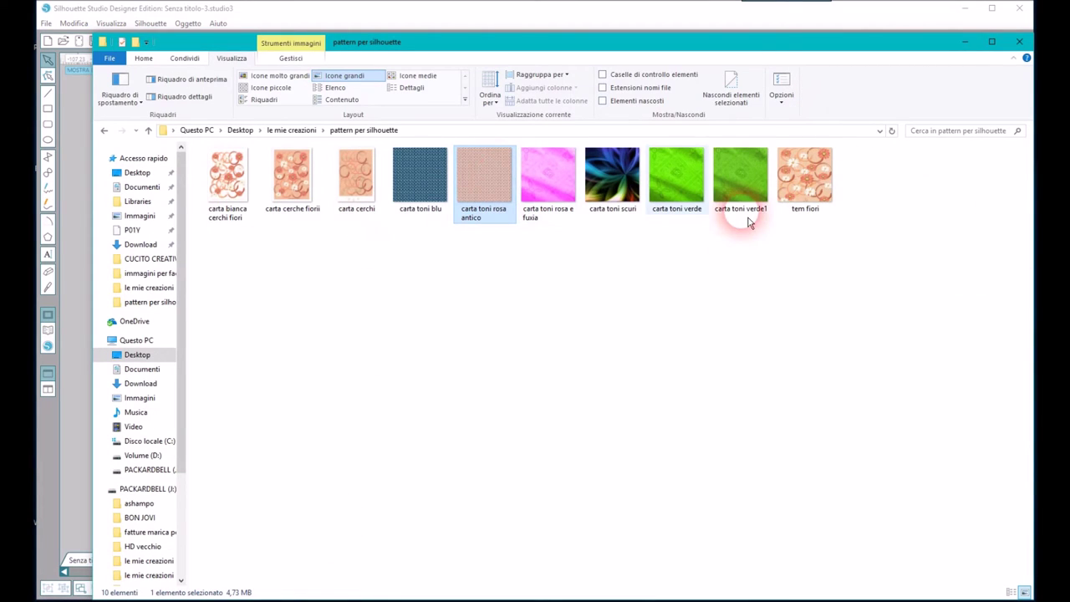
pyautogui.click(289, 195)
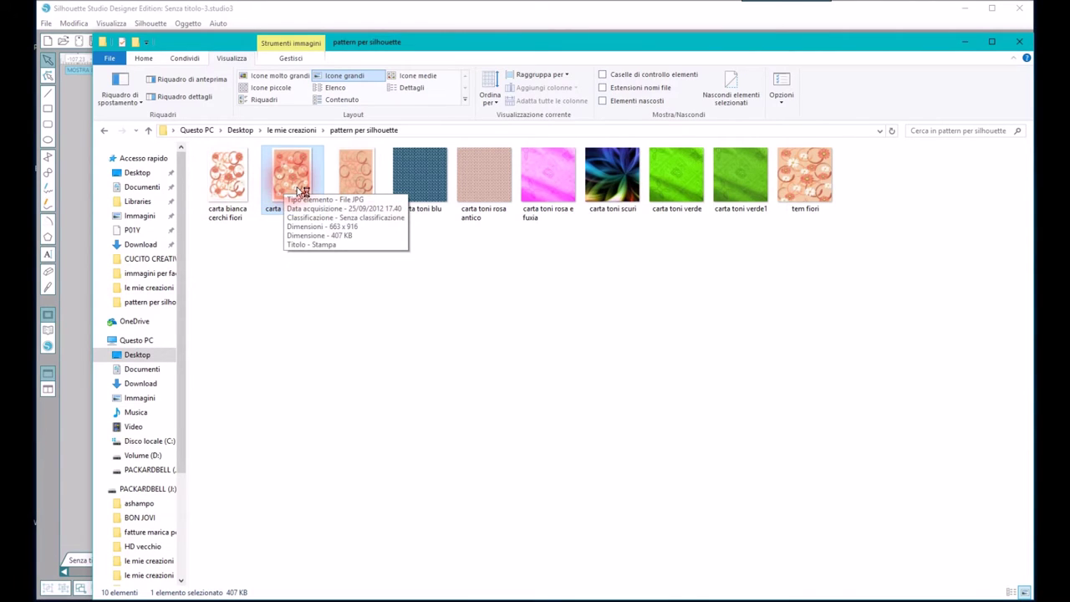
pyautogui.doubleClick(298, 191)
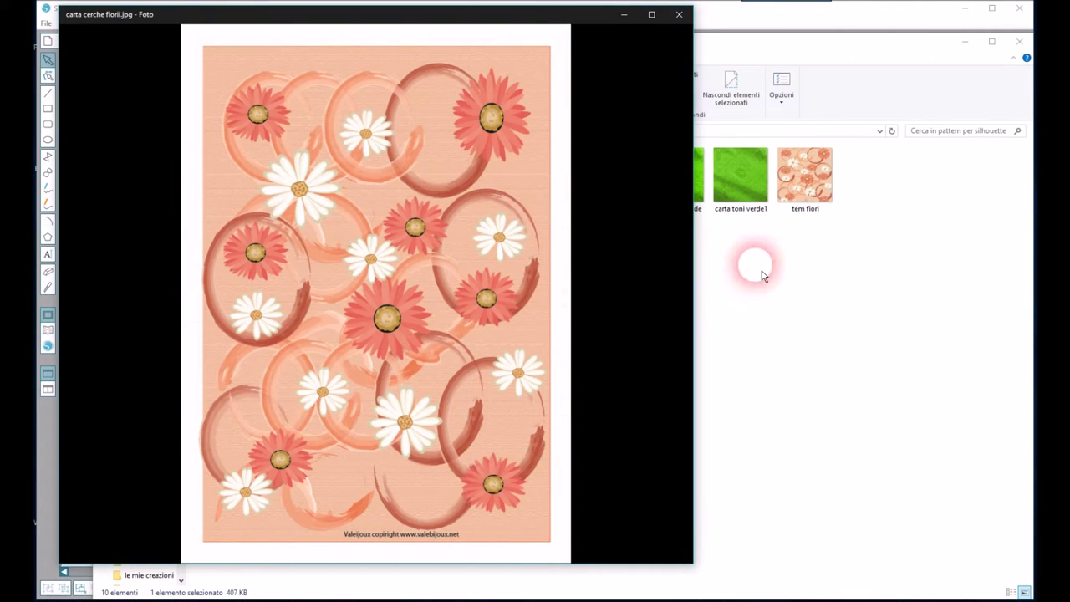
pyautogui.click(679, 16)
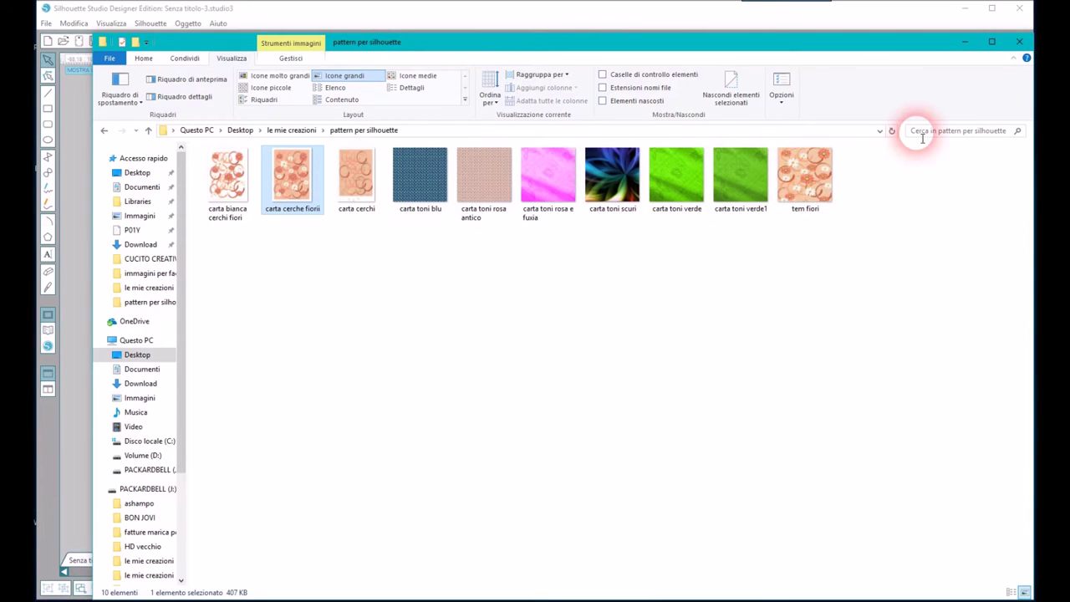
pyautogui.doubleClick(818, 180)
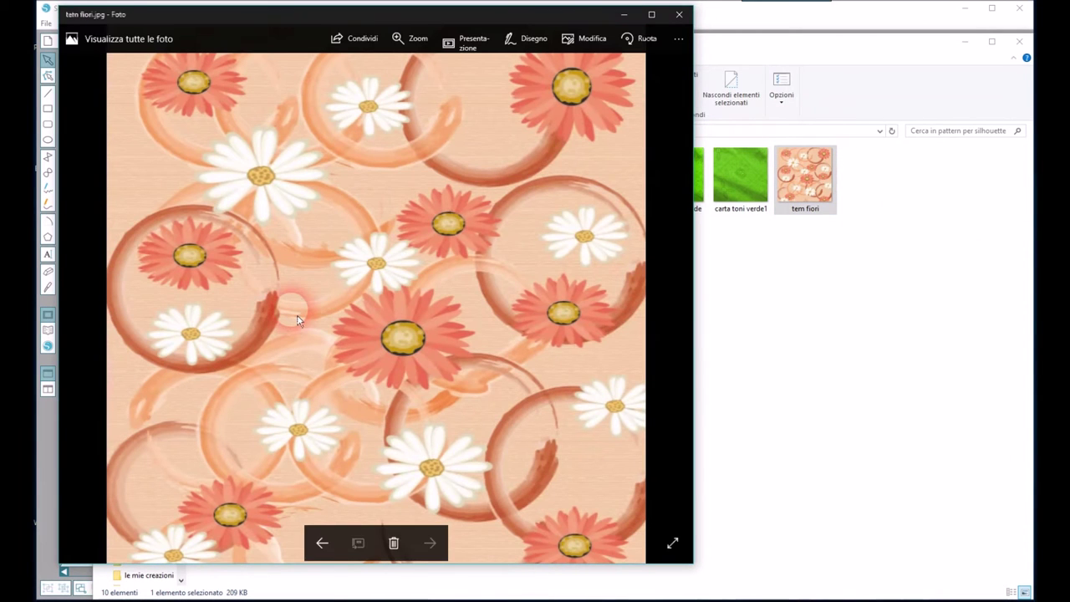
pyautogui.click(679, 15)
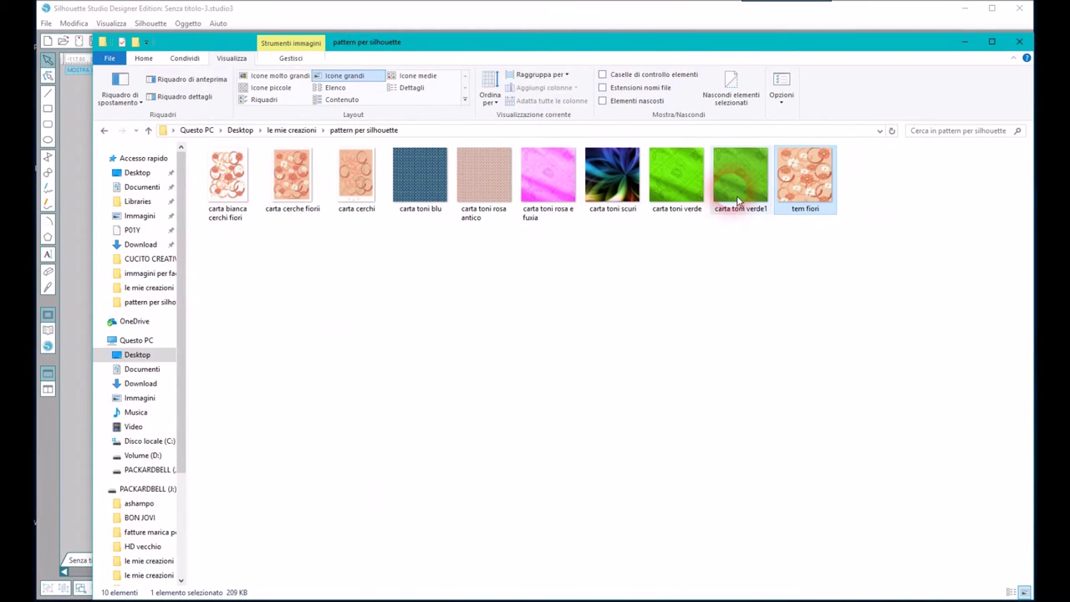
# Switch back to Silhouette Studio and import "carta toni blu" into the library with the file type set to All Files
pyautogui.click(762, 599)
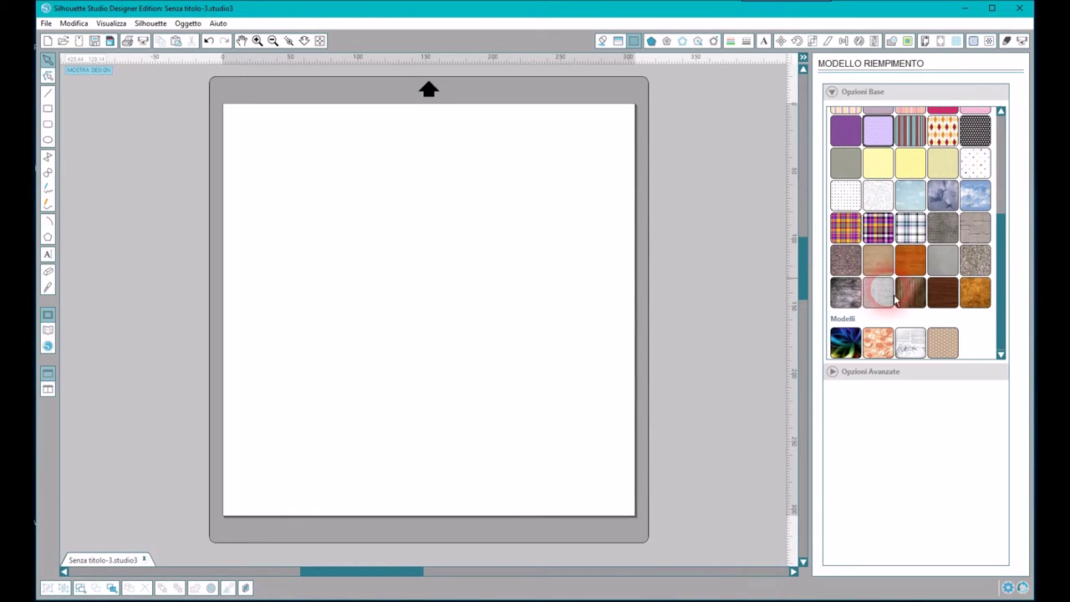
pyautogui.scroll(5, 895, 301)
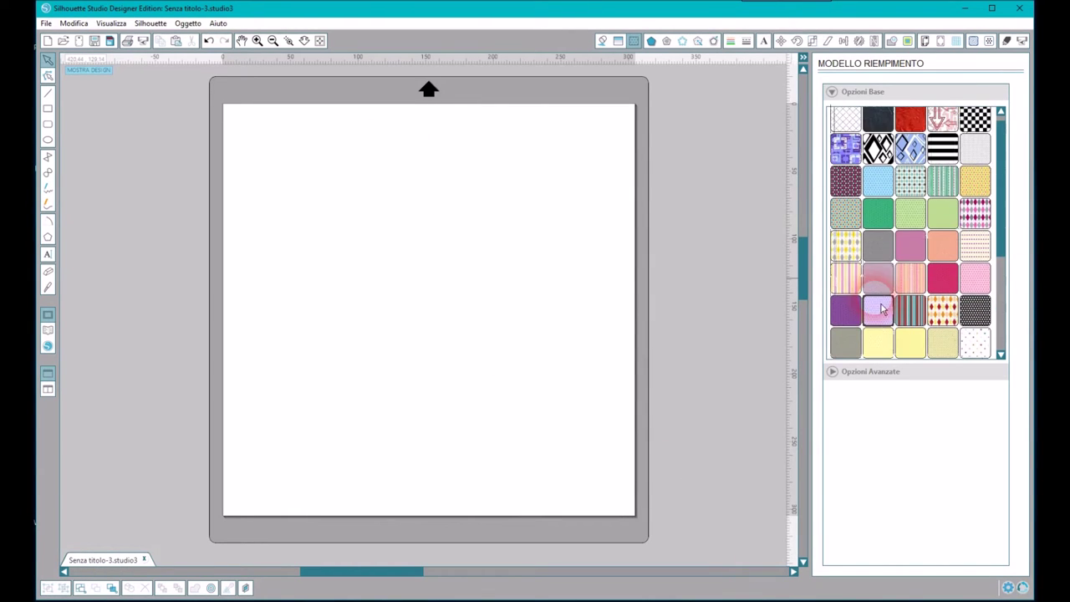
pyautogui.click(46, 24)
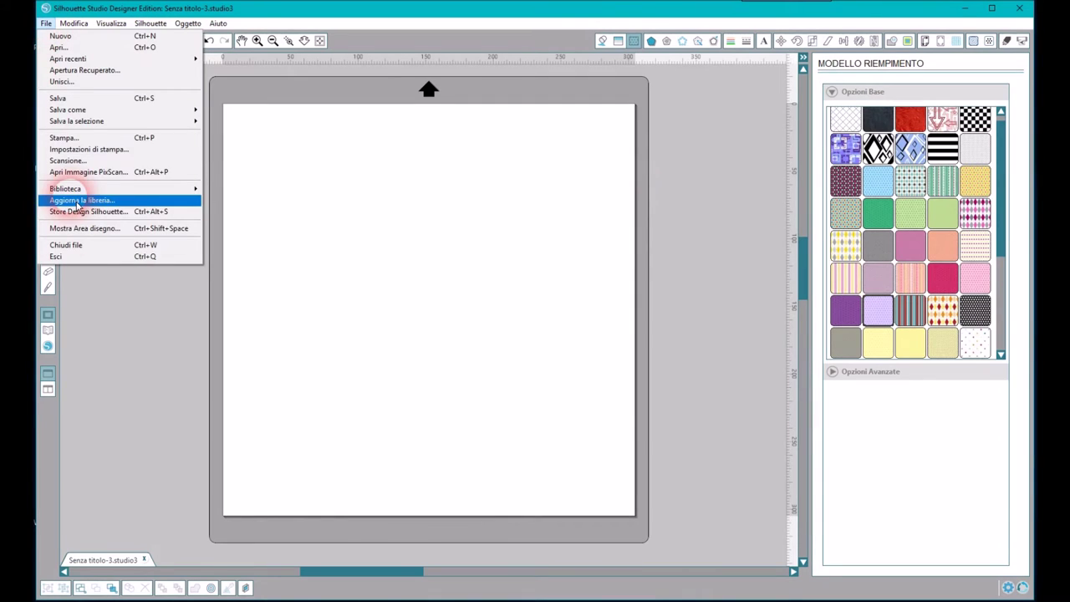
pyautogui.moveTo(84, 192)
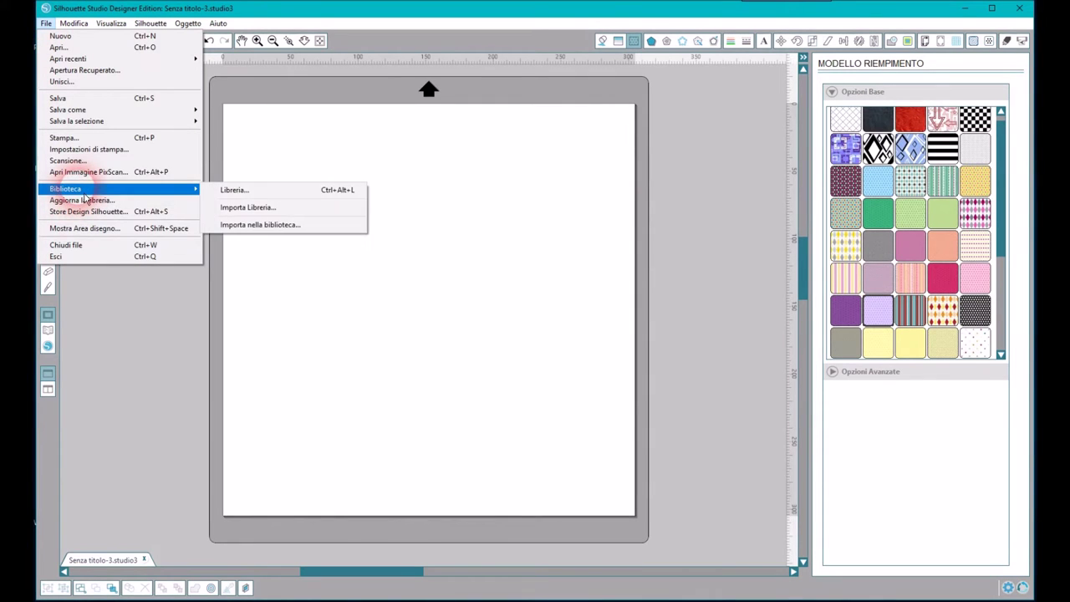
pyautogui.click(264, 226)
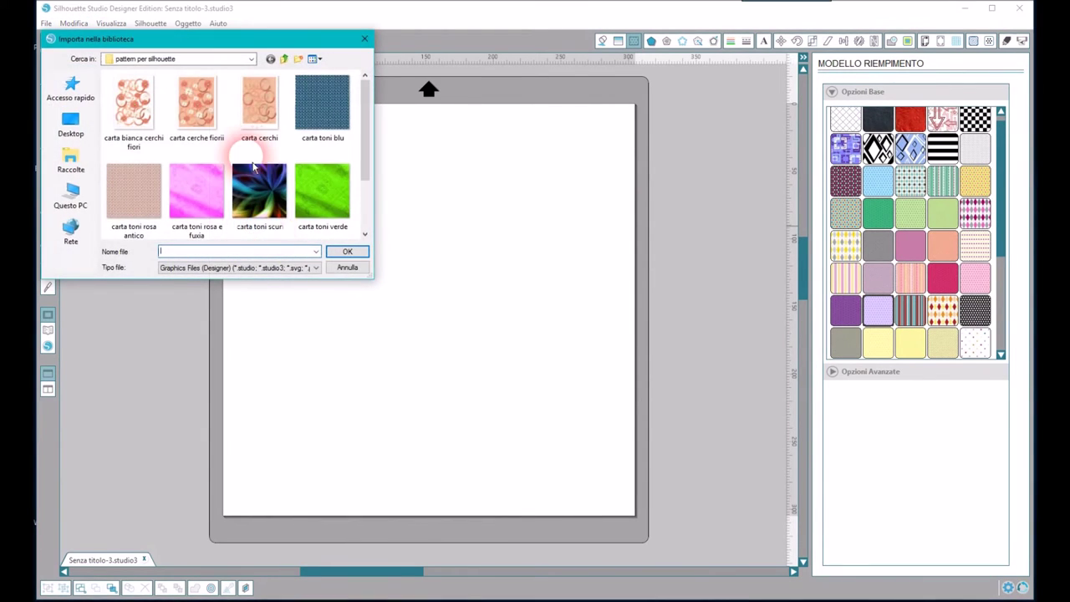
pyautogui.click(339, 125)
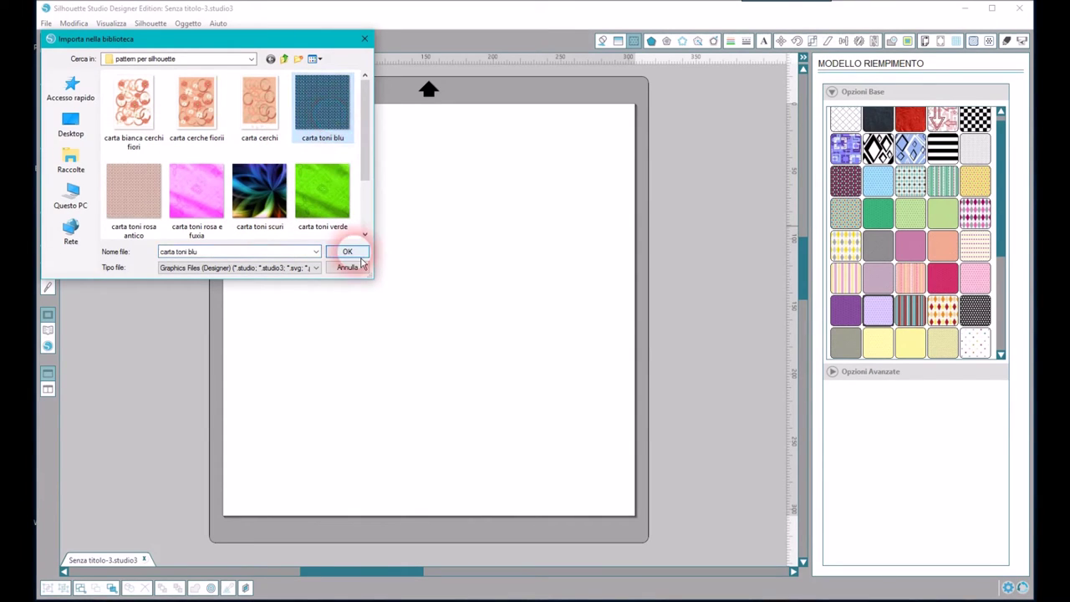
pyautogui.click(318, 269)
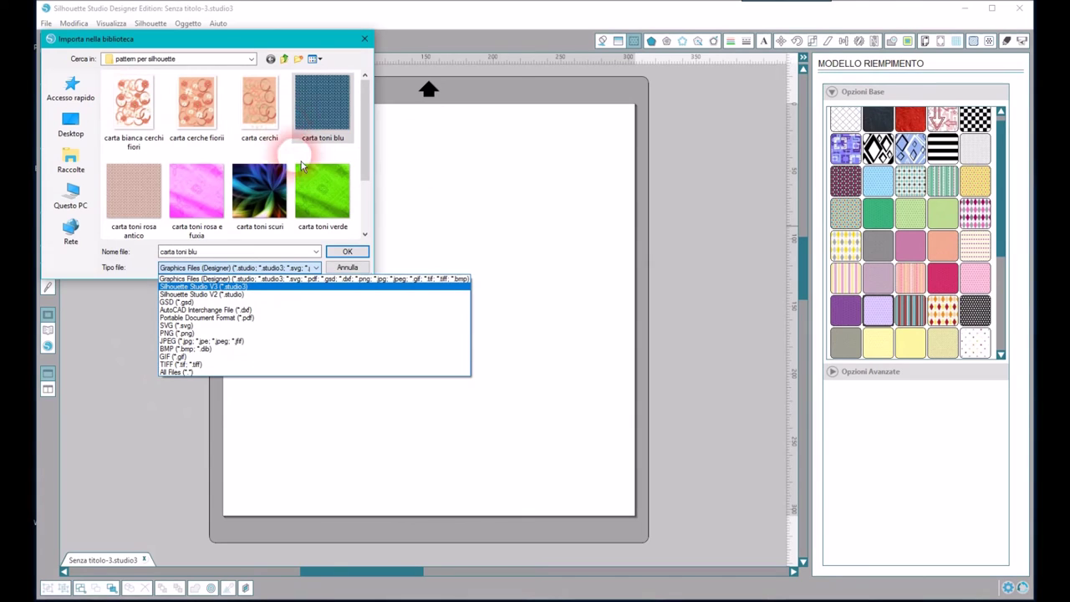
pyautogui.click(178, 372)
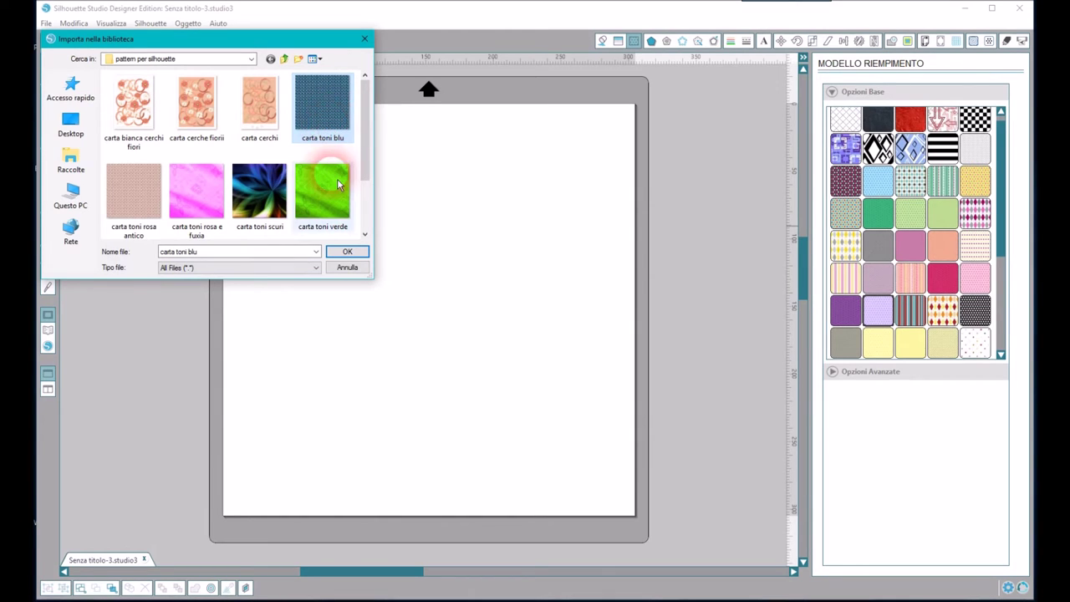
pyautogui.click(349, 268)
pyautogui.click(337, 251)
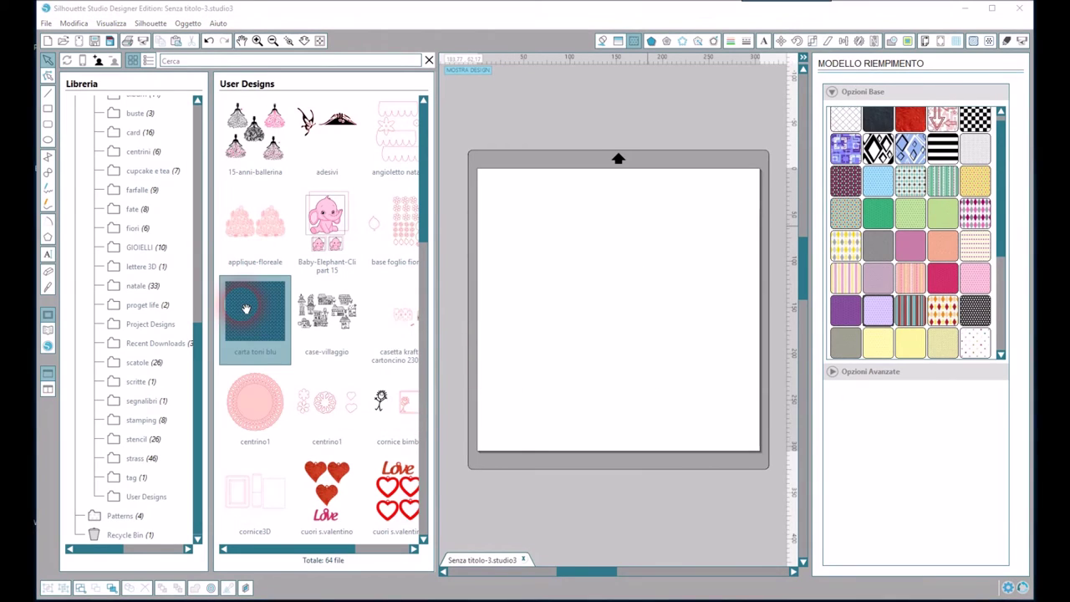
# Move "carta toni blu" from User Designs to the library's Patterns folder and locate it among the Modelli fill patterns
pyautogui.moveTo(270, 331); pyautogui.dragTo(217, 316)
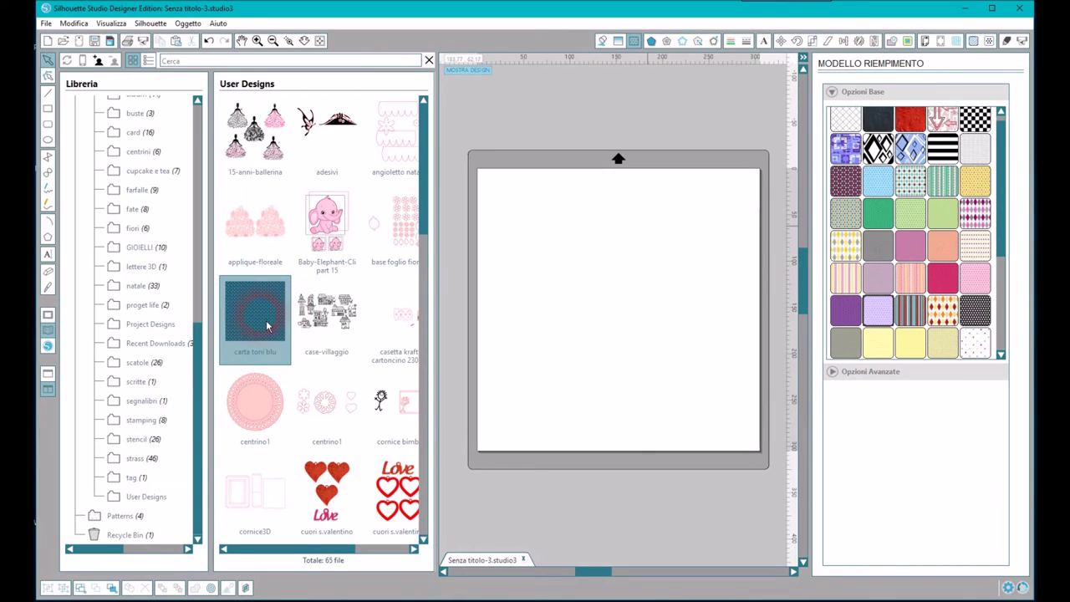
pyautogui.moveTo(221, 359); pyautogui.dragTo(128, 526)
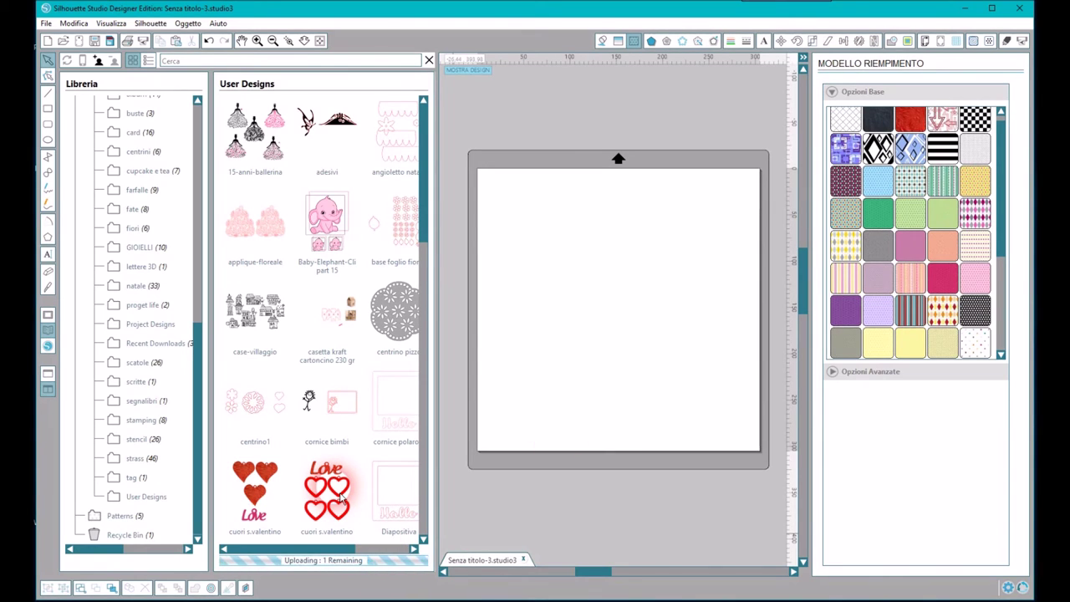
pyautogui.click(1003, 238)
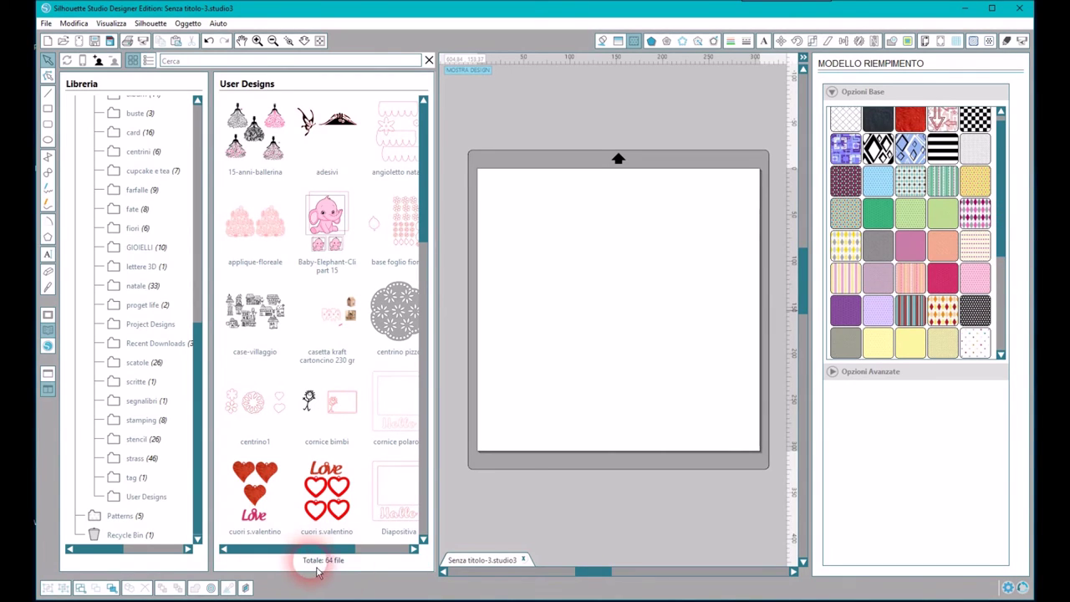
pyautogui.click(1035, 199)
pyautogui.click(1013, 213)
pyautogui.moveTo(1013, 213); pyautogui.dragTo(999, 335)
pyautogui.click(848, 347)
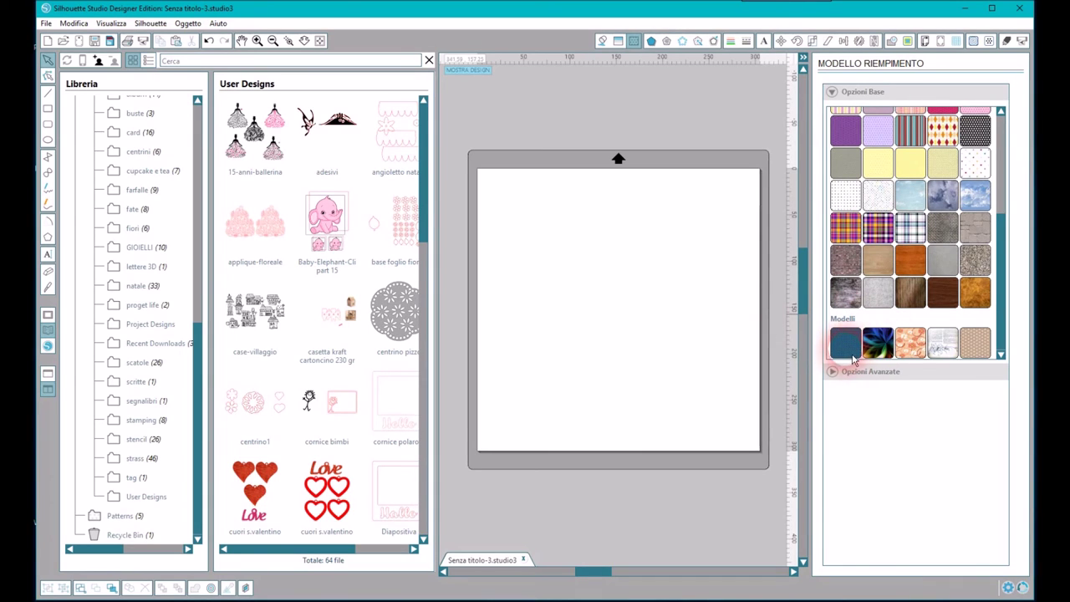
# Draw a rounded rectangle about 203 mm wide and 142 mm high and fill it with the blue Modelli pattern
pyautogui.click(47, 123)
pyautogui.moveTo(528, 254); pyautogui.dragTo(716, 385)
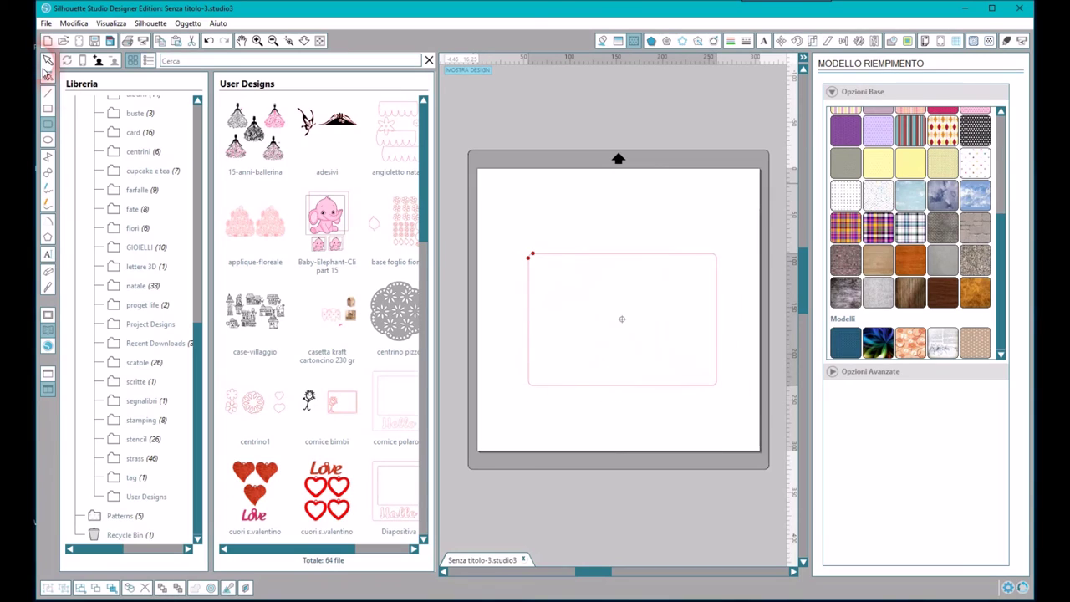
pyautogui.click(47, 60)
pyautogui.click(623, 255)
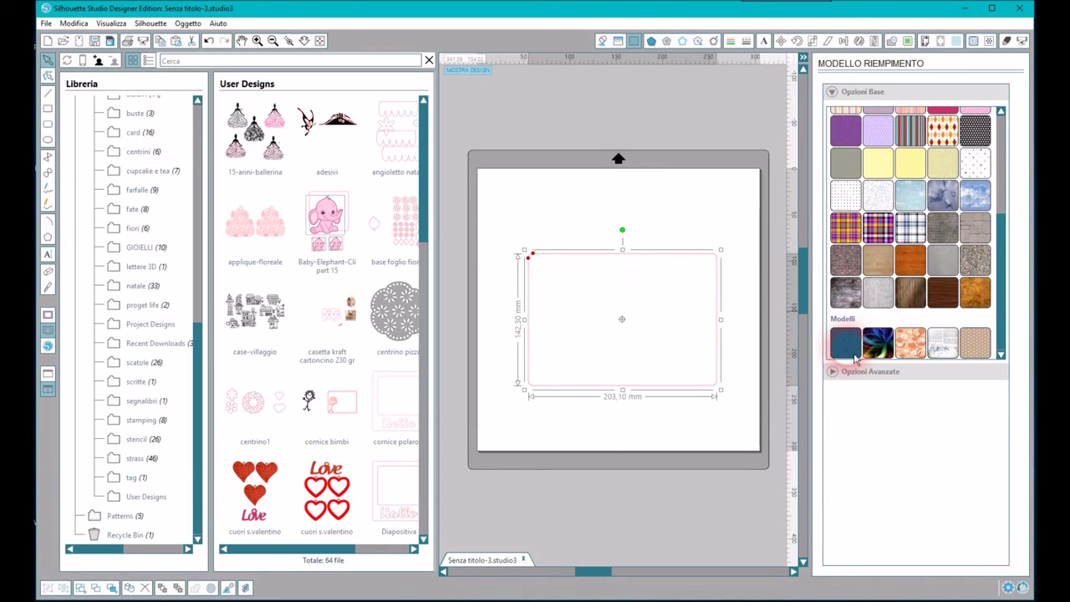
pyautogui.moveTo(854, 358); pyautogui.dragTo(590, 366)
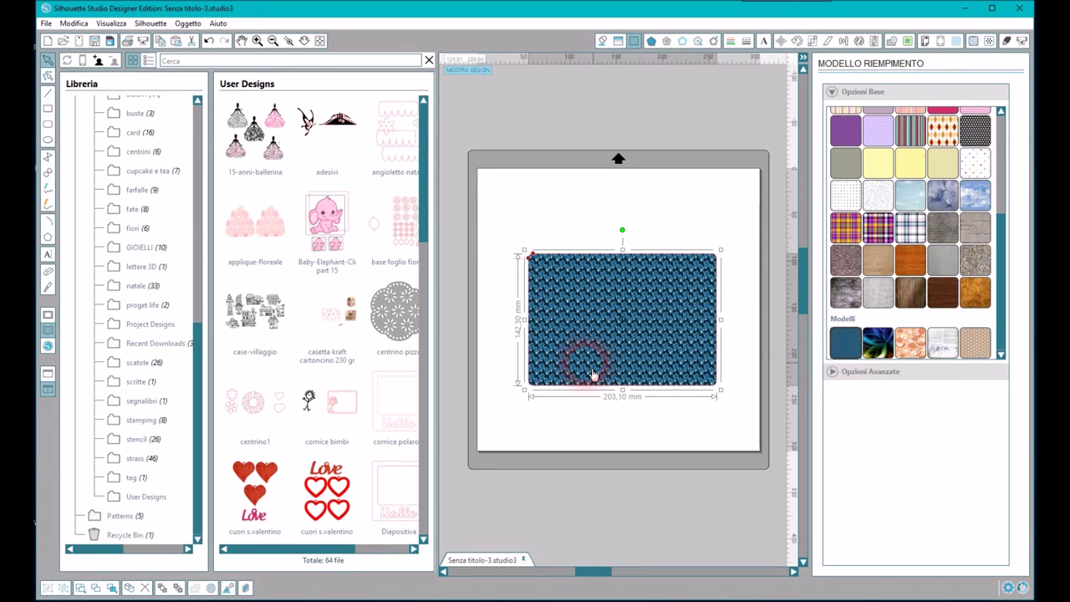